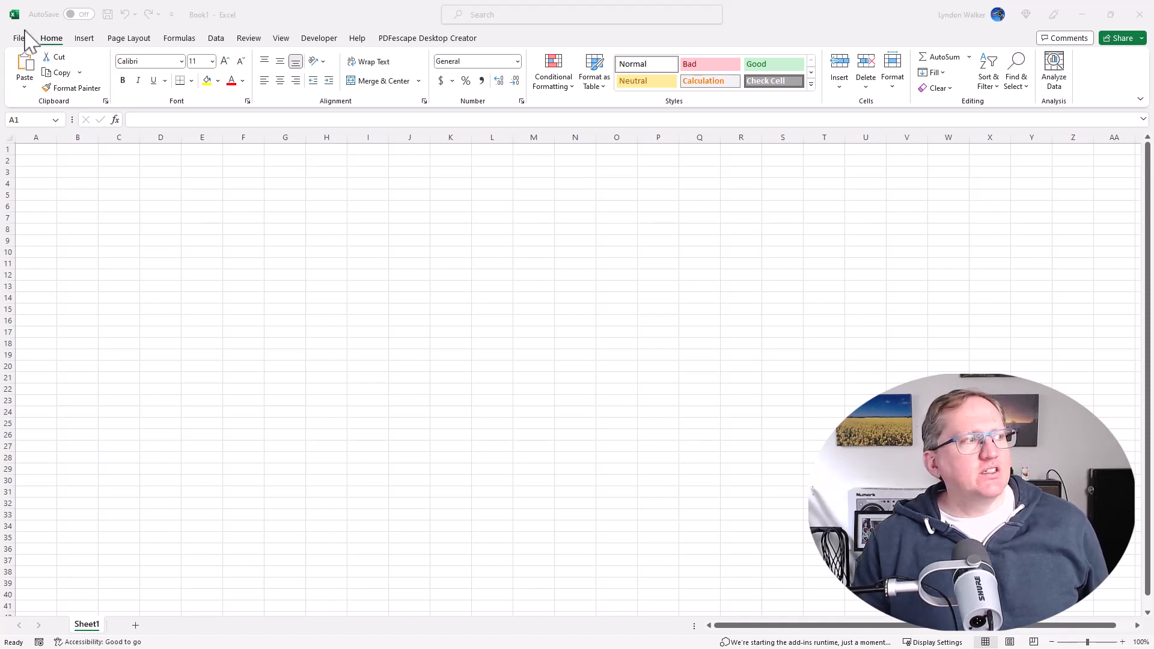
Open the Microsoft 365 Insider enrolment from the account settings and opt in to early access to new releases.
left_click(11, 42)
left_click(18, 40)
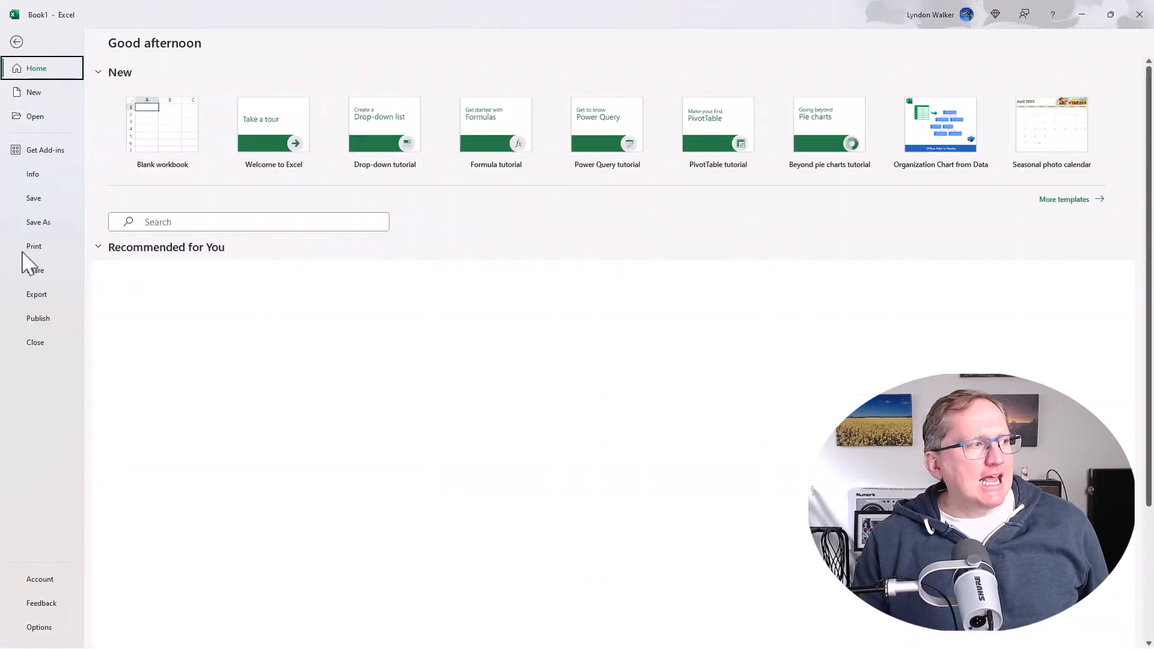
left_click(27, 580)
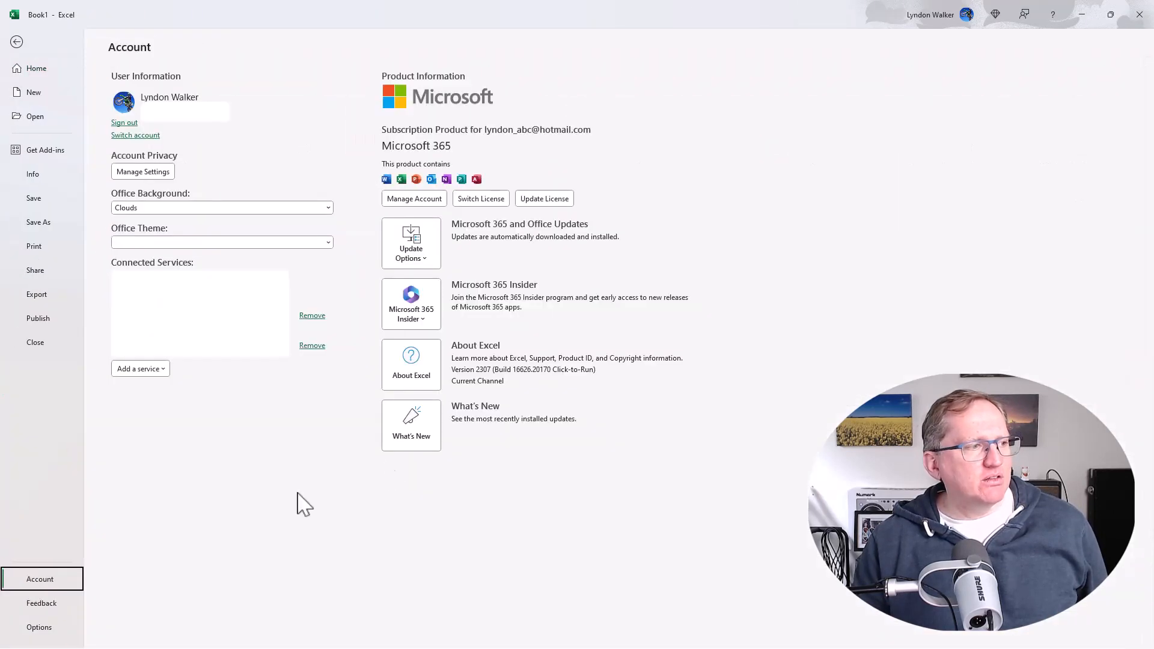
left_click(419, 302)
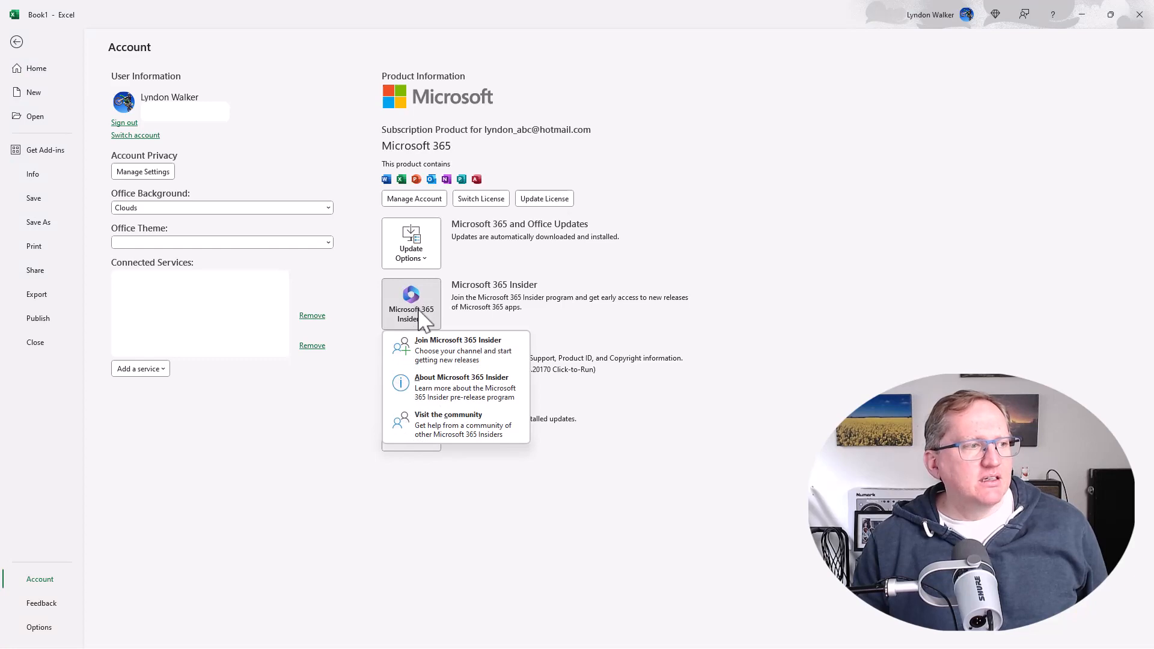
left_click(465, 357)
key("space")
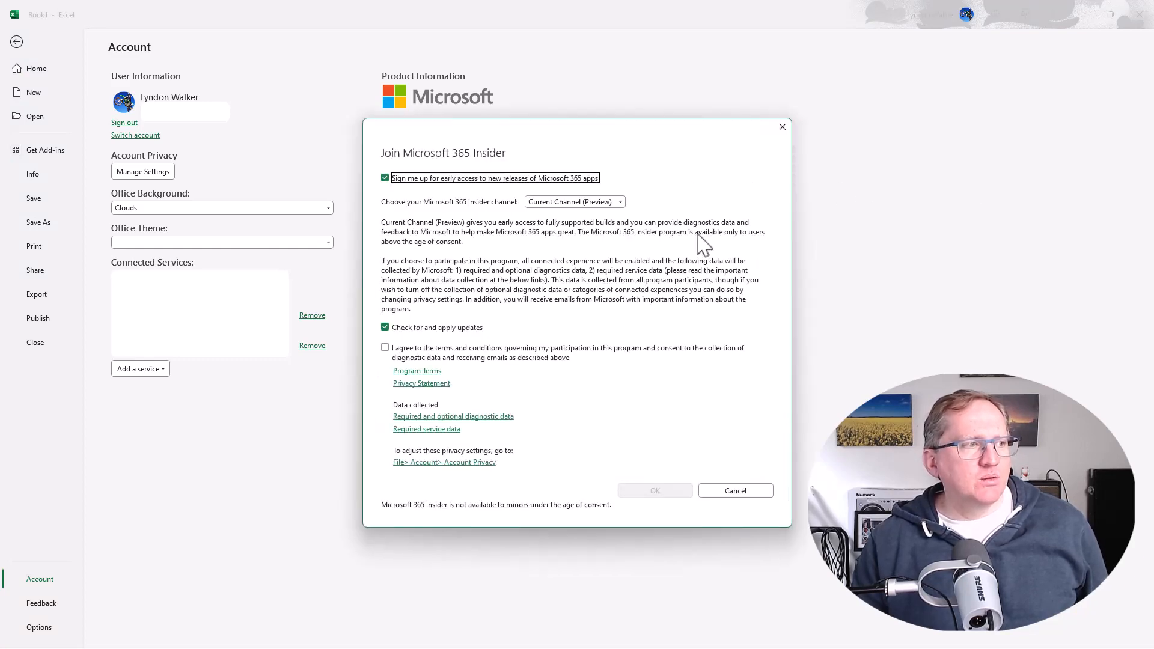
Choose the Beta Channel, agree to the program terms and complete the Microsoft 365 Insider enrolment.
left_click(385, 349)
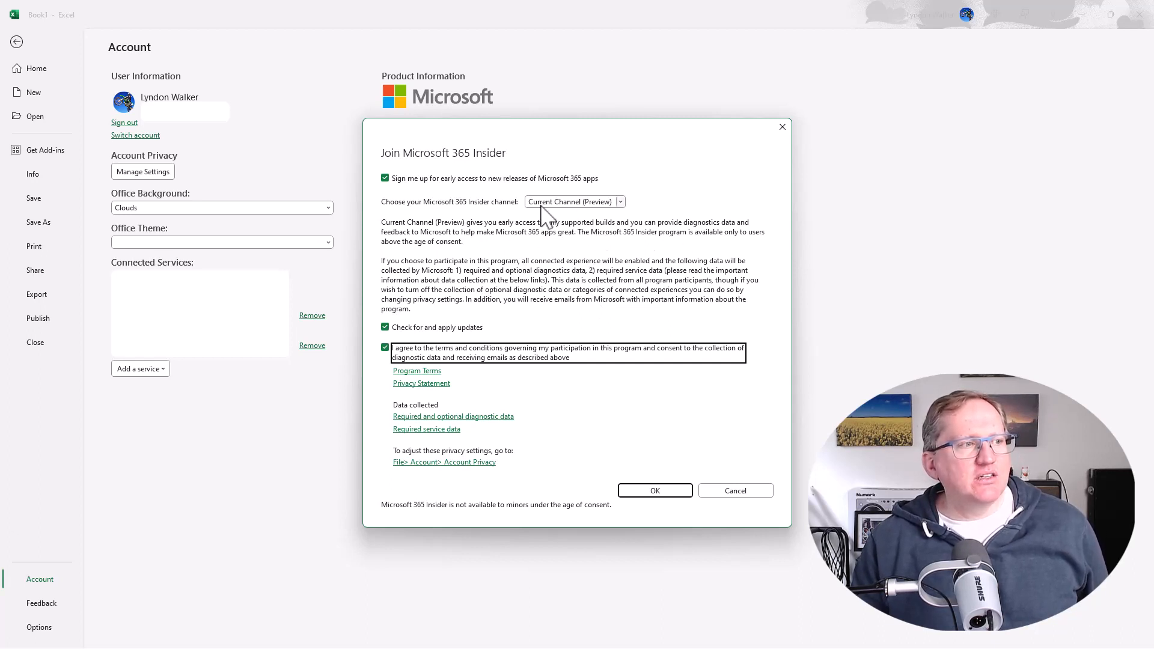
left_click(620, 203)
left_click(577, 226)
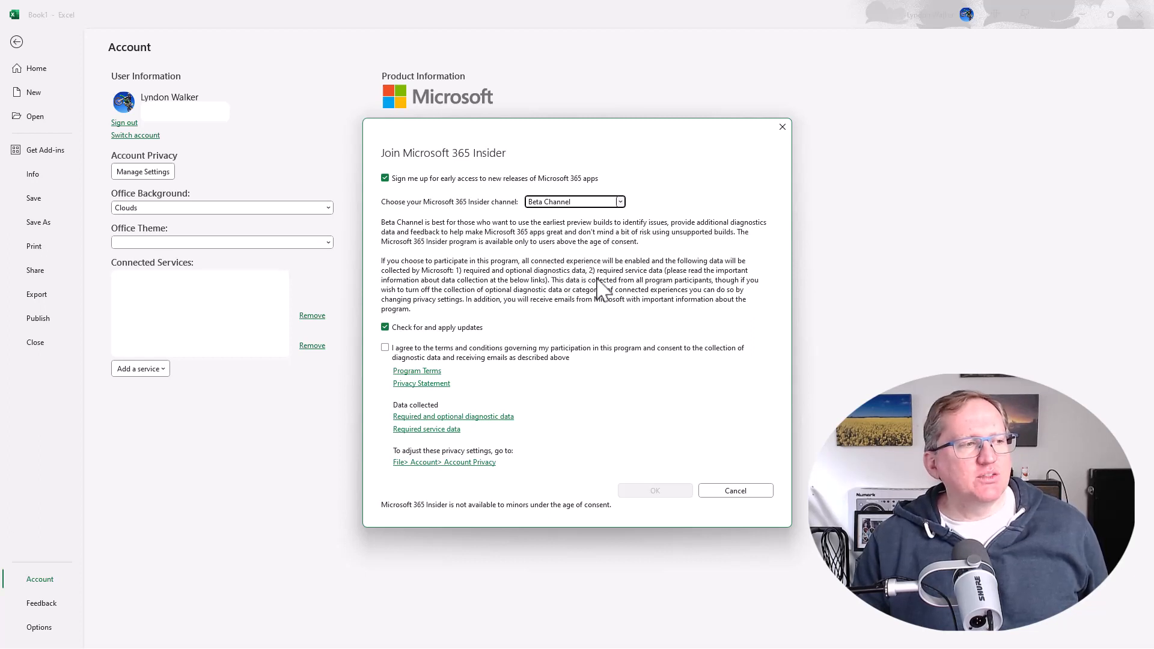
left_click(385, 348)
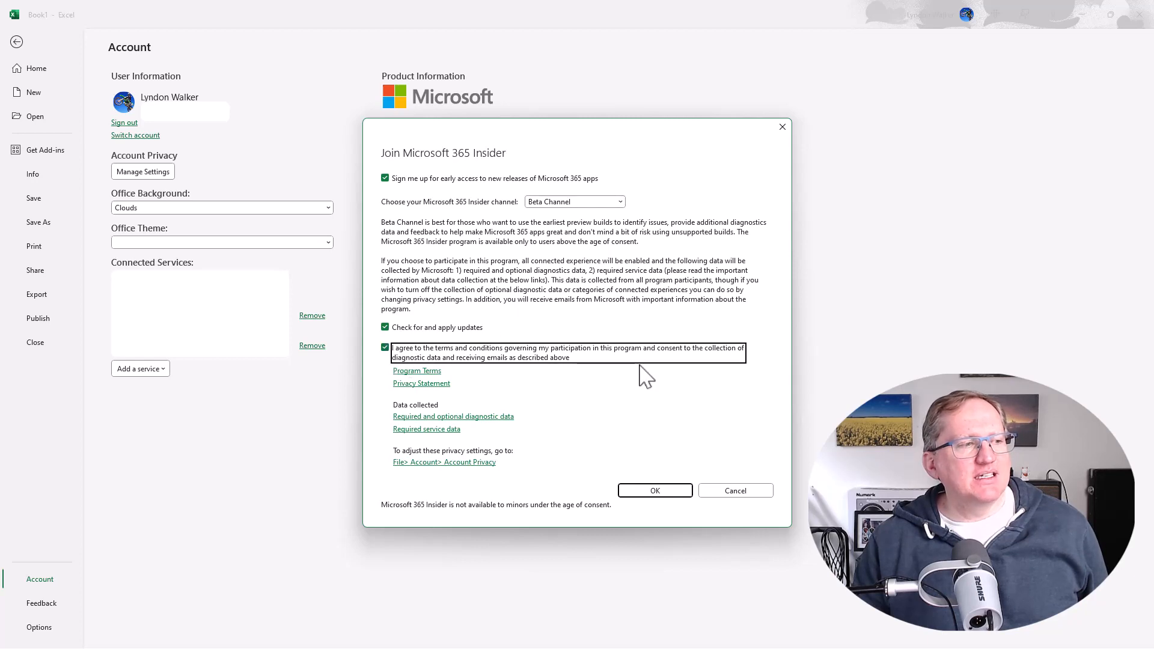
left_click(665, 490)
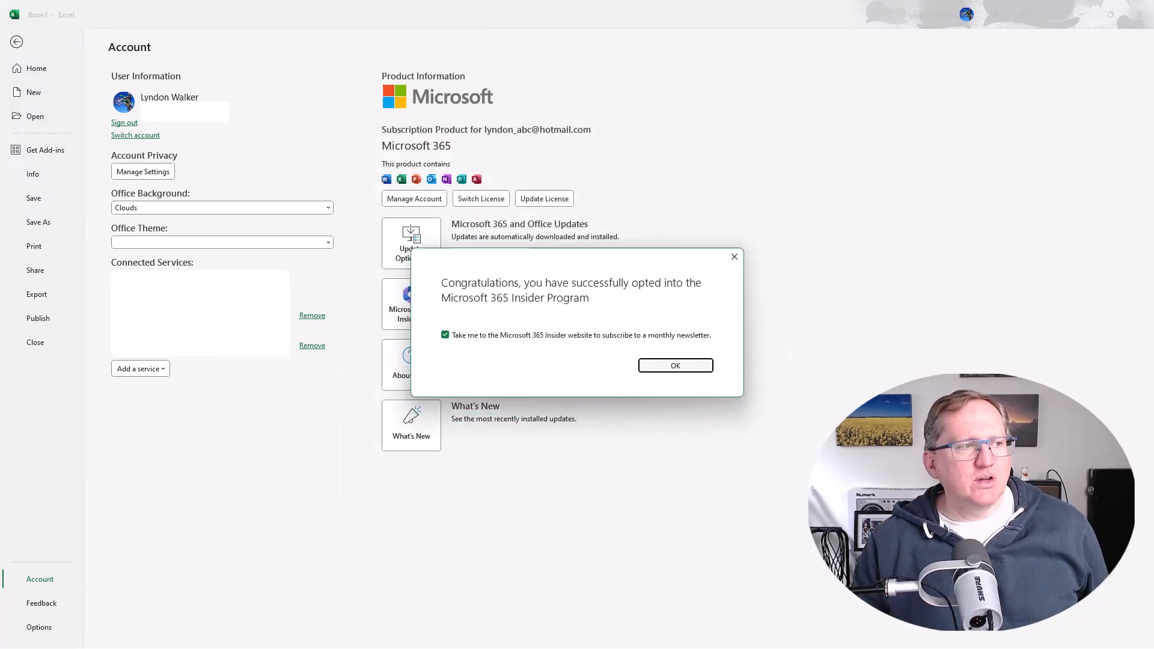
left_click(690, 367)
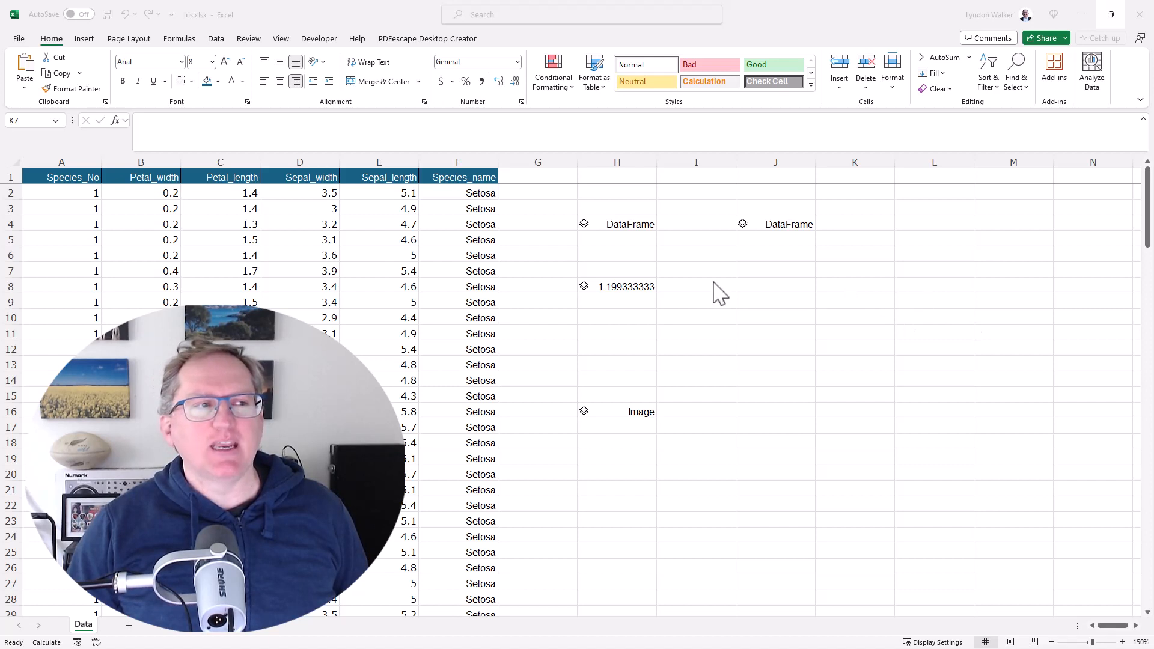
Examine the preloaded import statements in the Python initialization settings and close them.
left_click(707, 241)
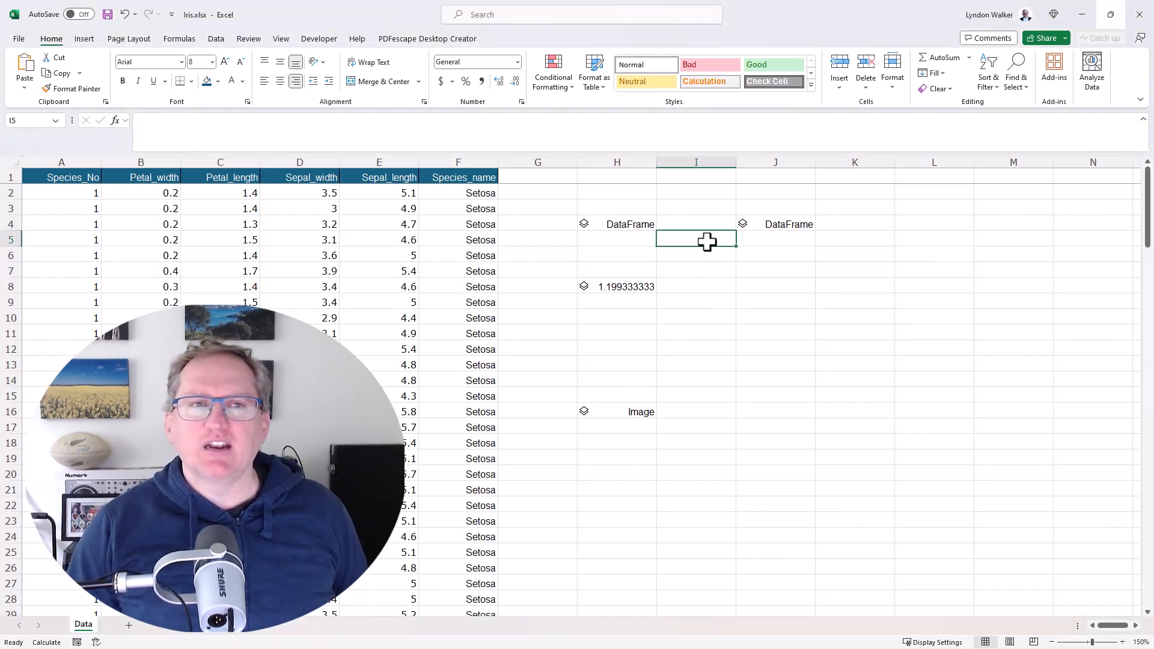
left_click(179, 41)
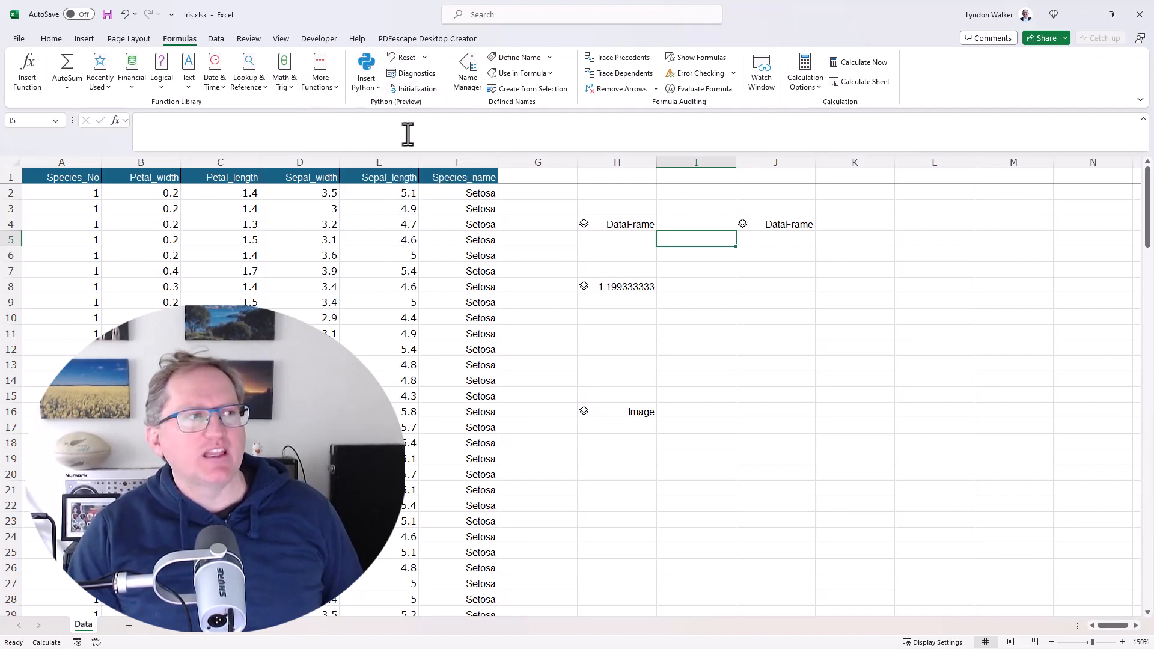
left_click(418, 89)
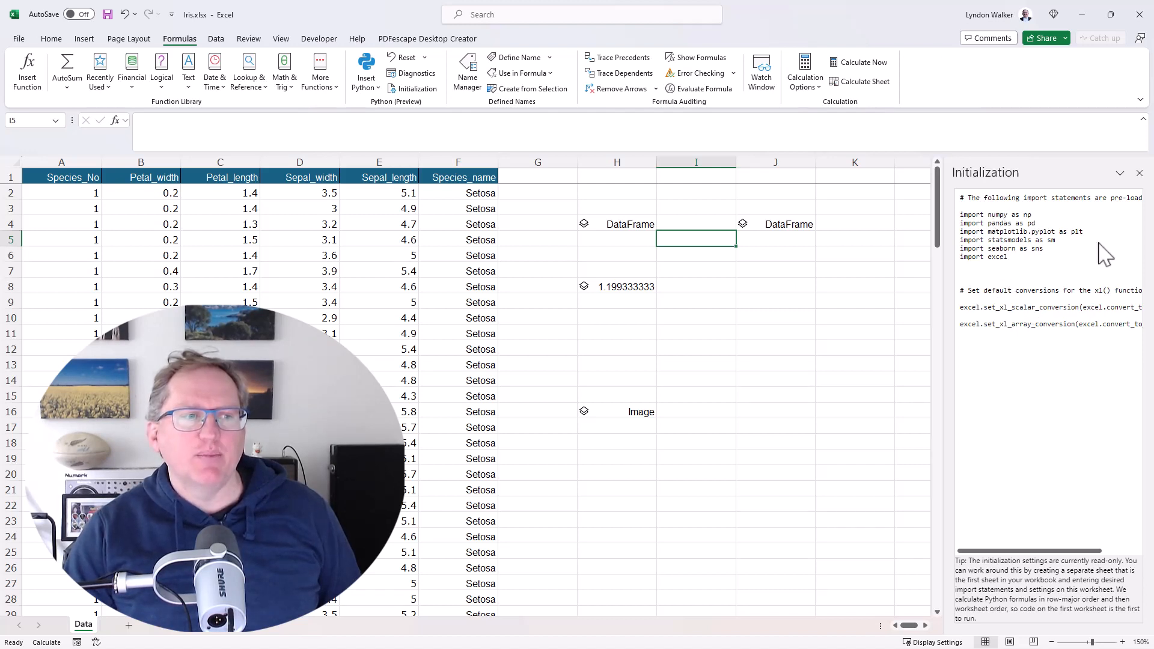
left_click(1139, 173)
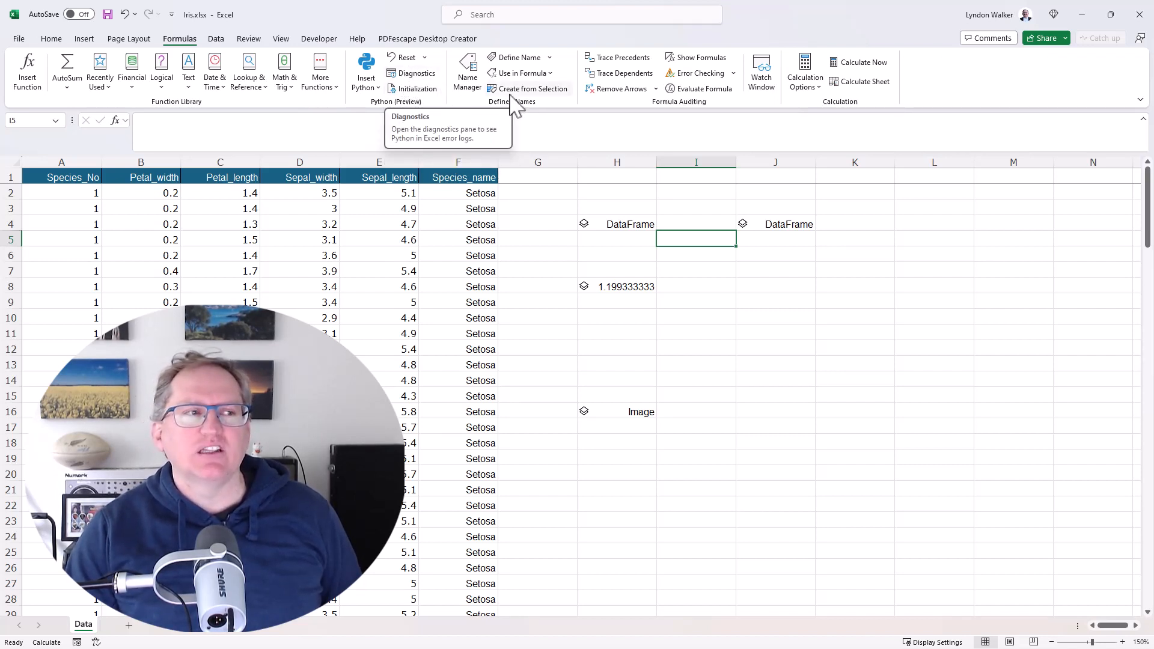
Run the Python code mydata=(xl("B:F", headers=True)) in cell H4 to load the iris data into a DataFrame.
left_click(622, 228)
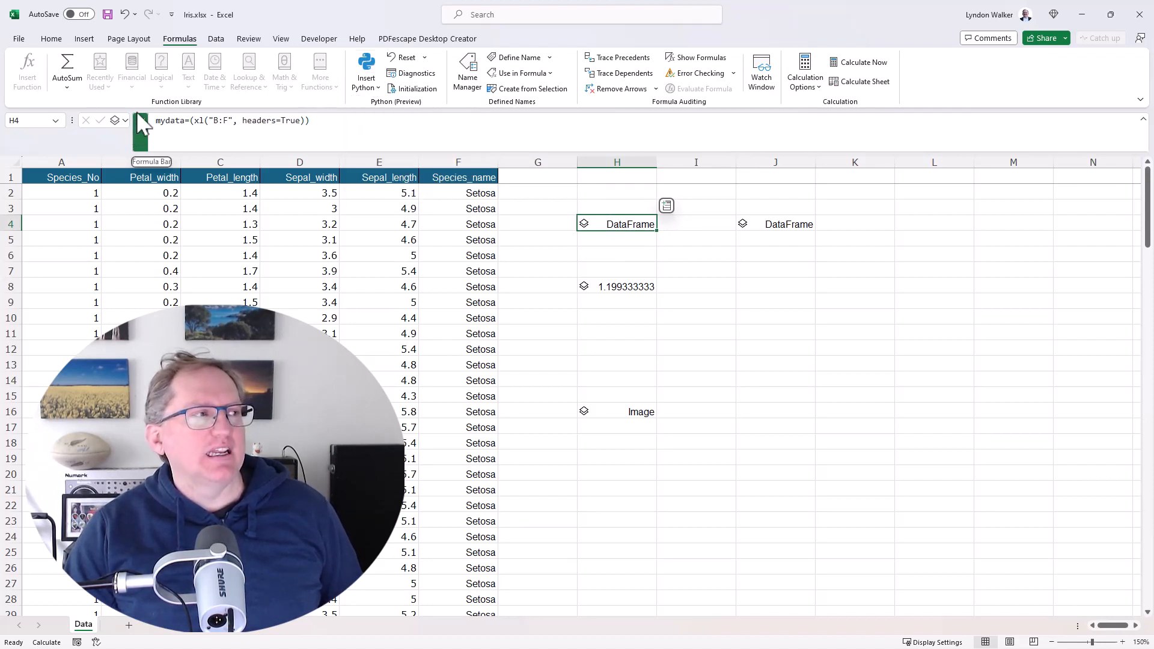
left_click(160, 128)
type("my")
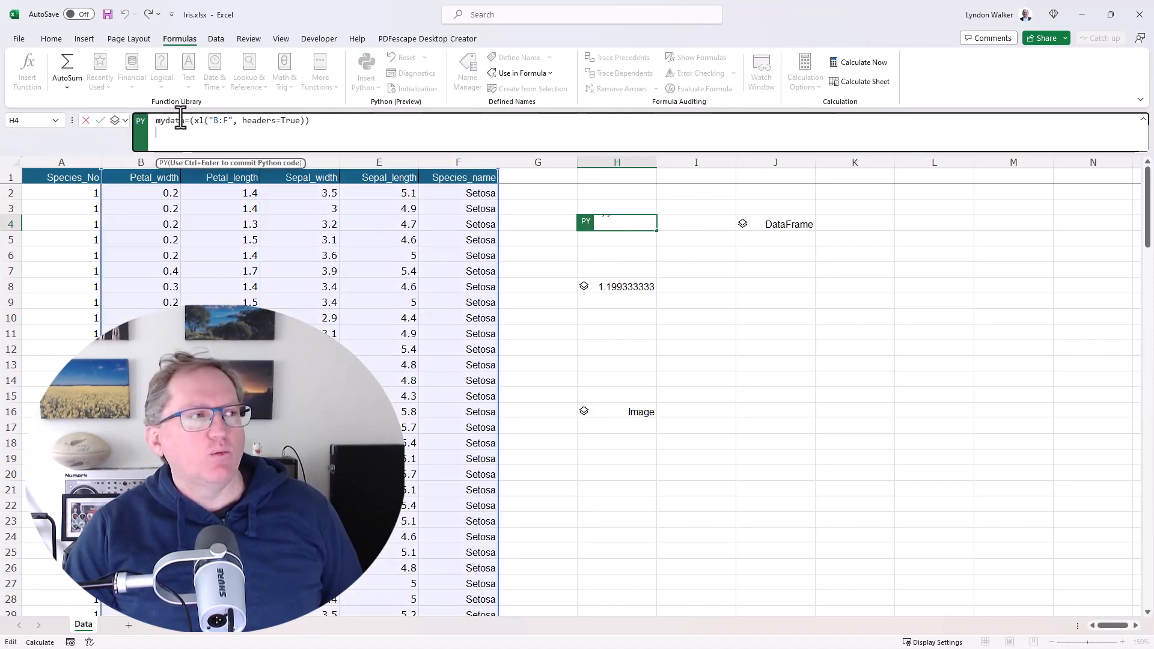
left_click(340, 123)
left_click(306, 141)
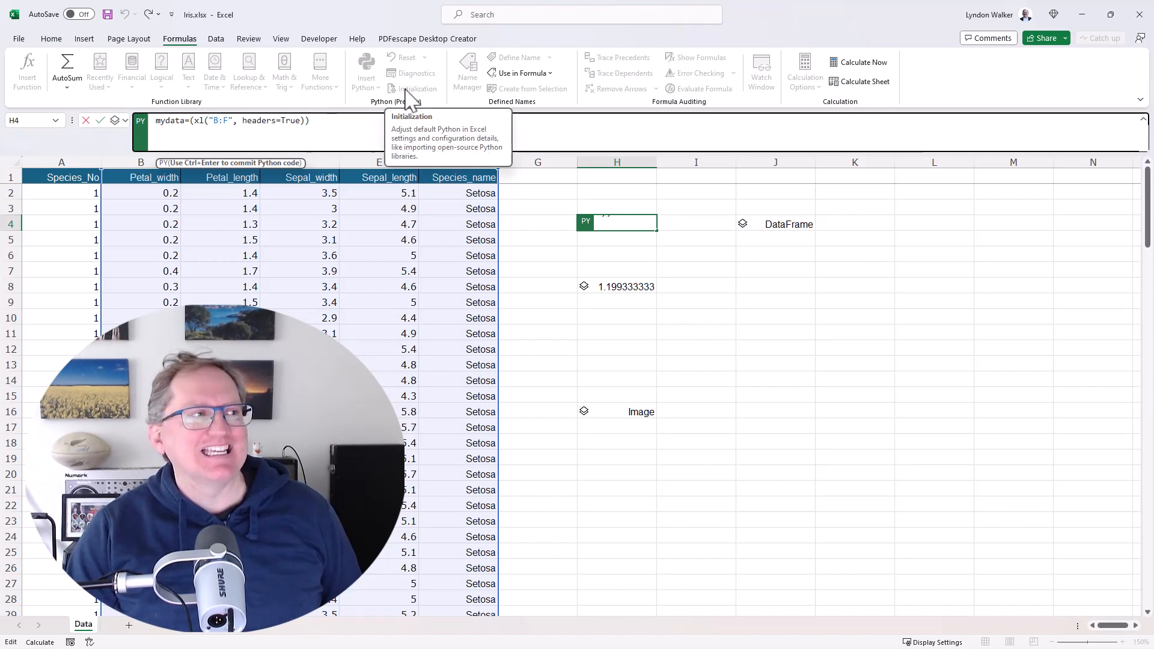
left_click_drag(152, 125, 342, 123)
left_click(150, 129)
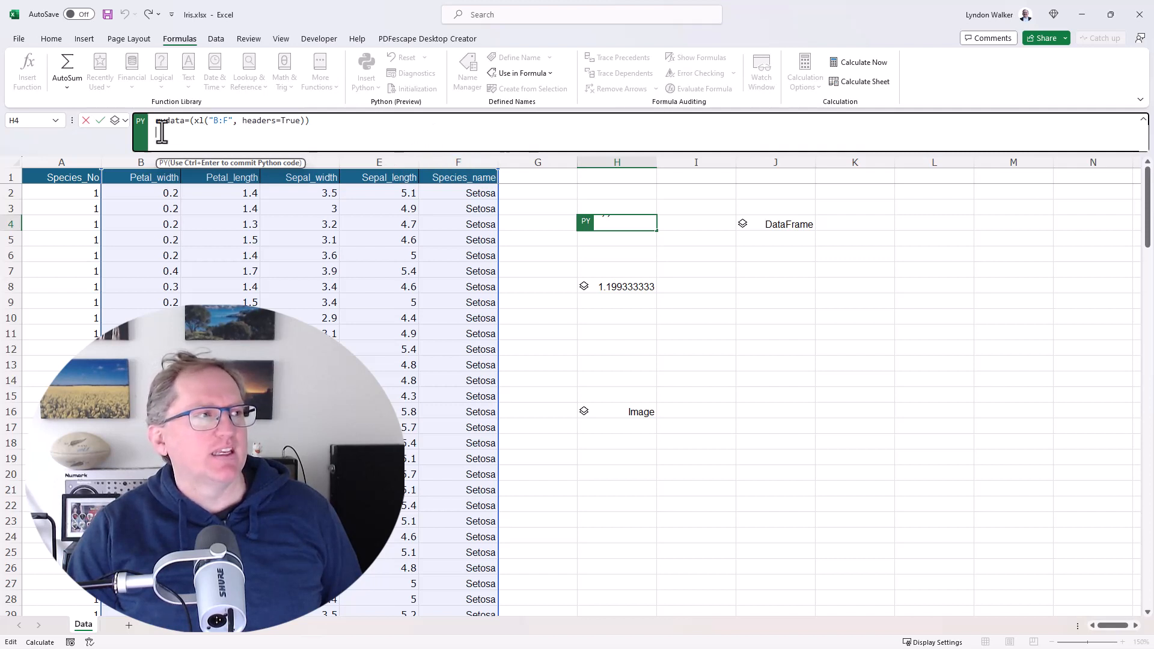
key("ctrl+Return")
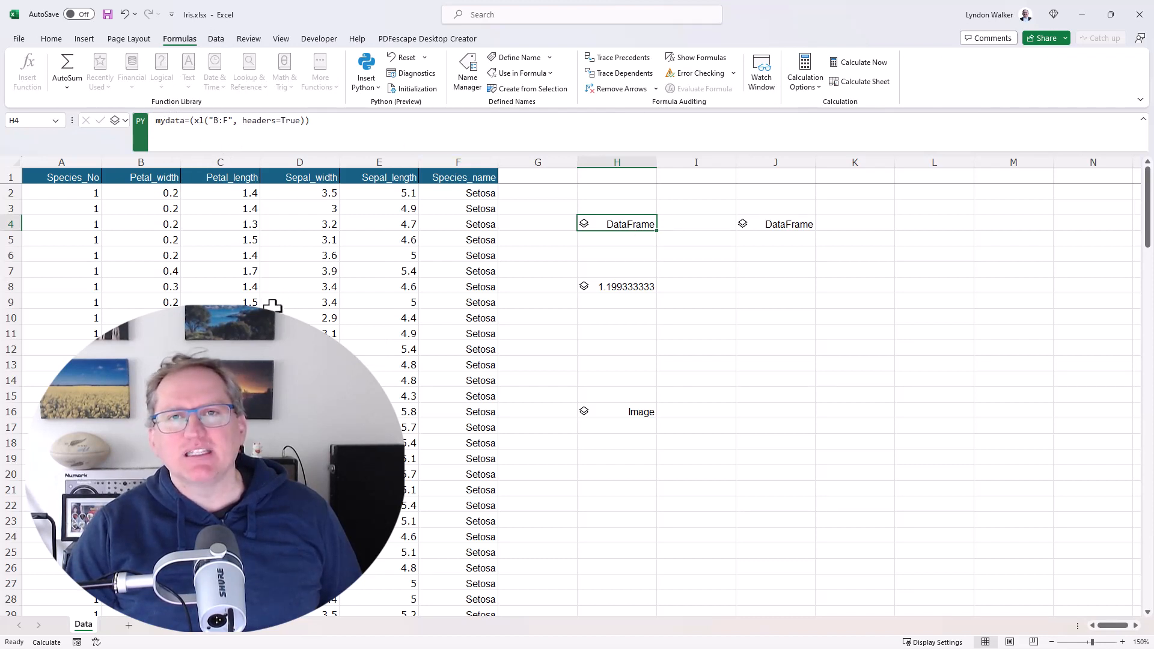
Run the Python code mydata.describe() in cell J4 to summarise the iris data.
left_click(781, 224)
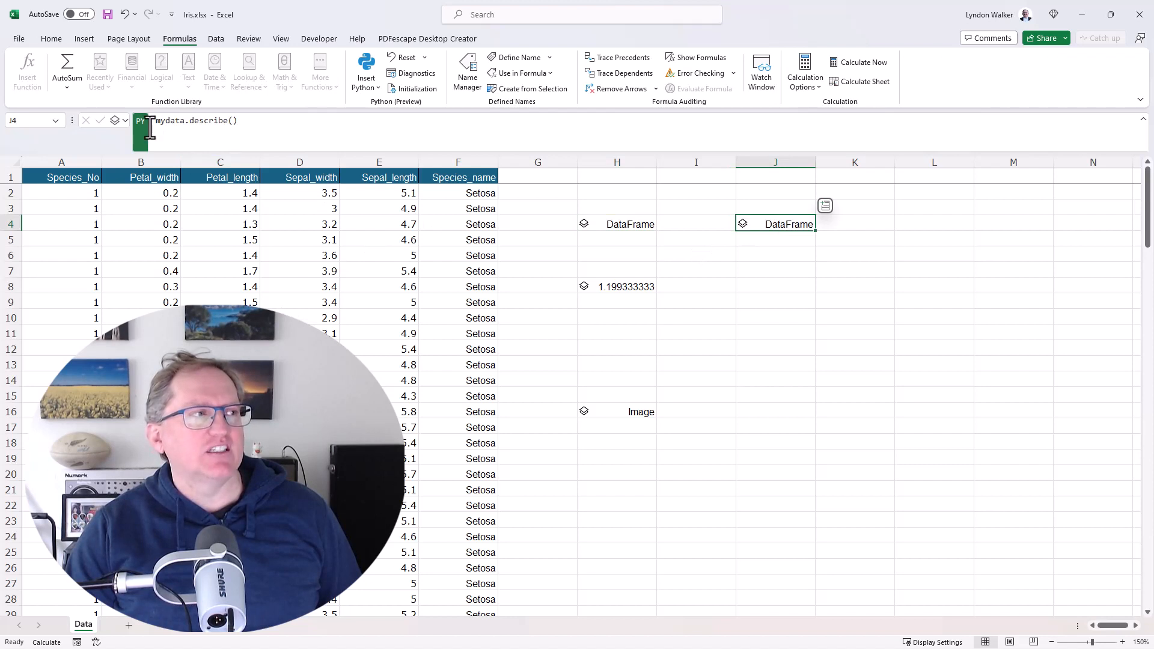
left_click(244, 120)
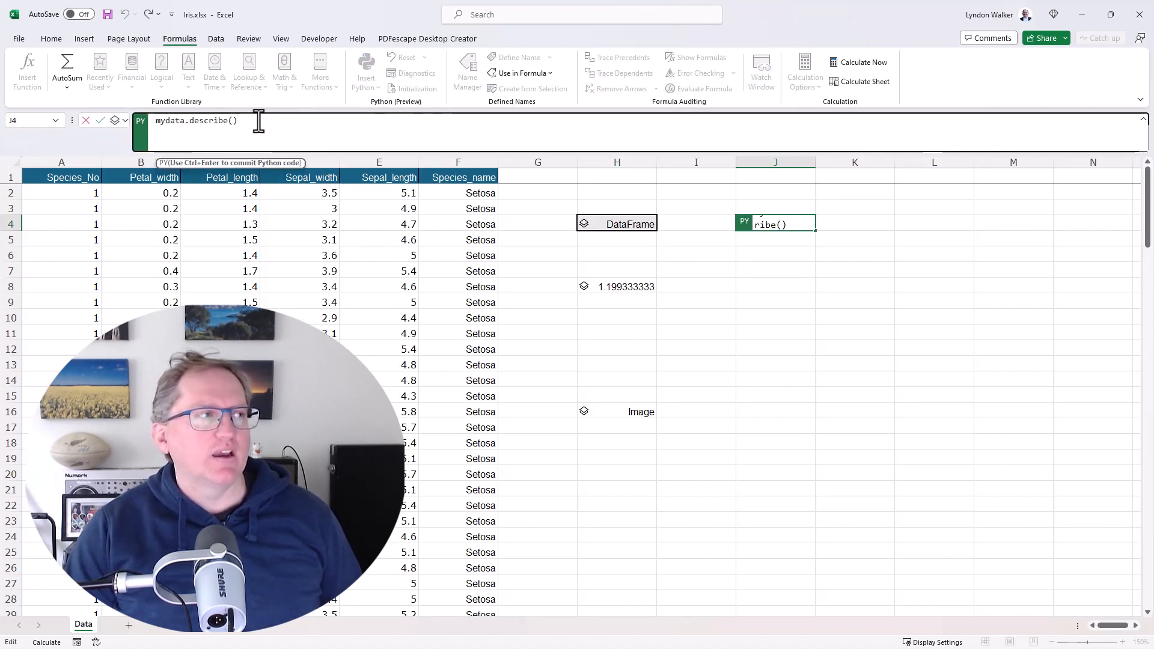
key("ctrl+Return")
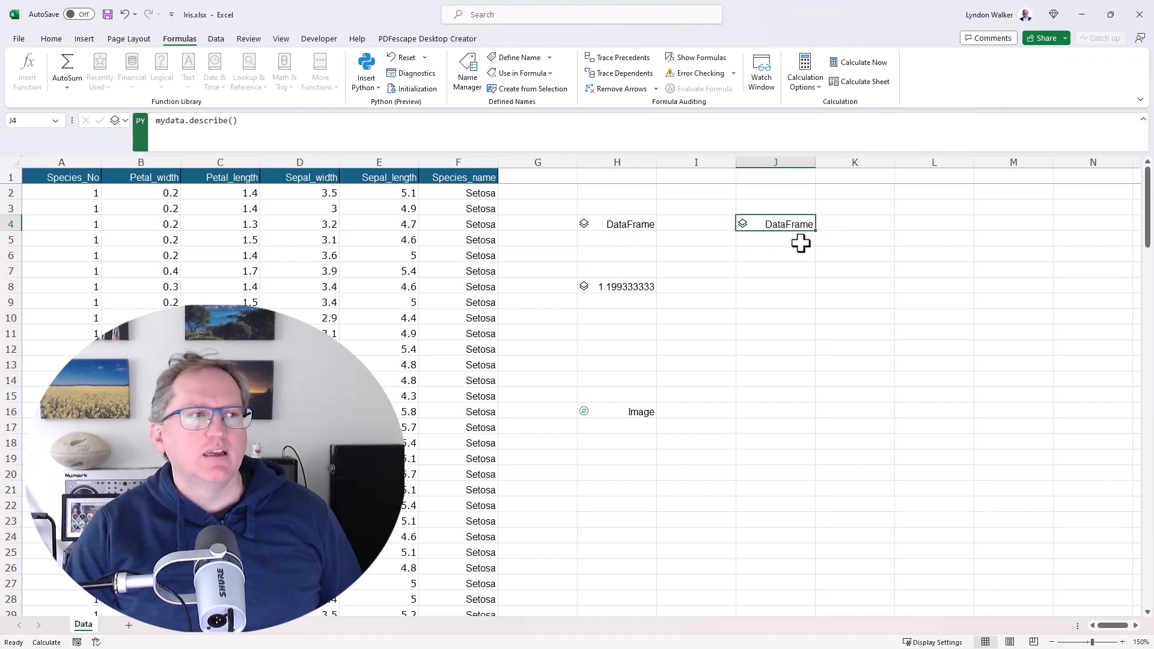
Extract the arrayPreview field of the DataFrame in J4 into the sheet and review the resulting summary table.
left_click(850, 230)
left_click(799, 222)
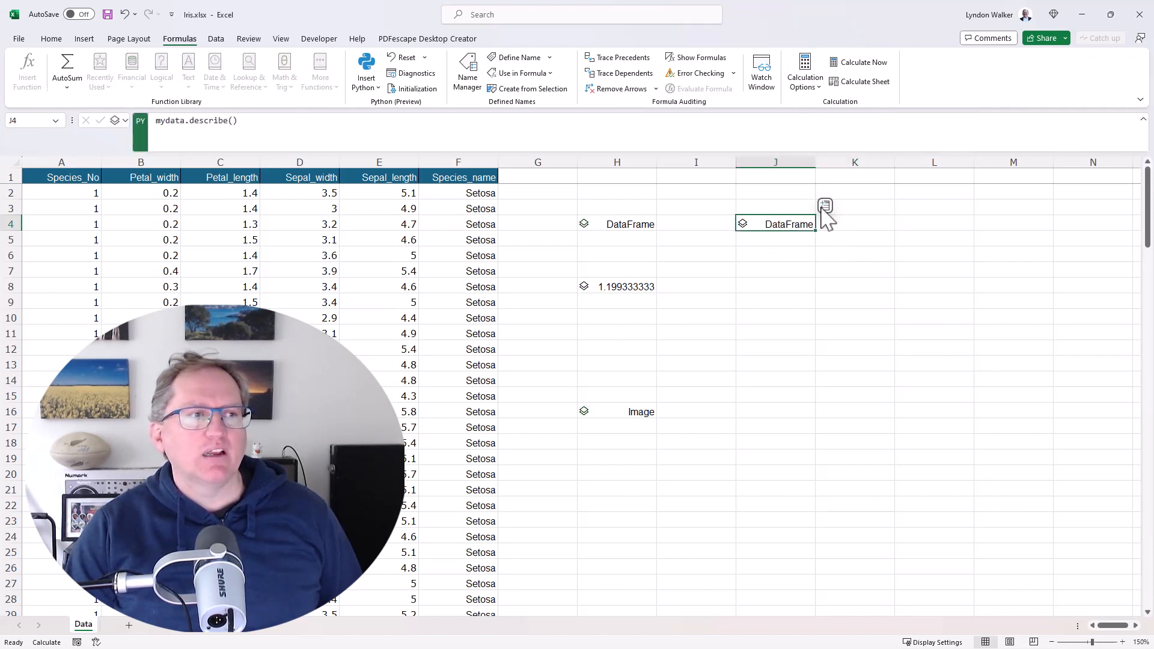
left_click(827, 208)
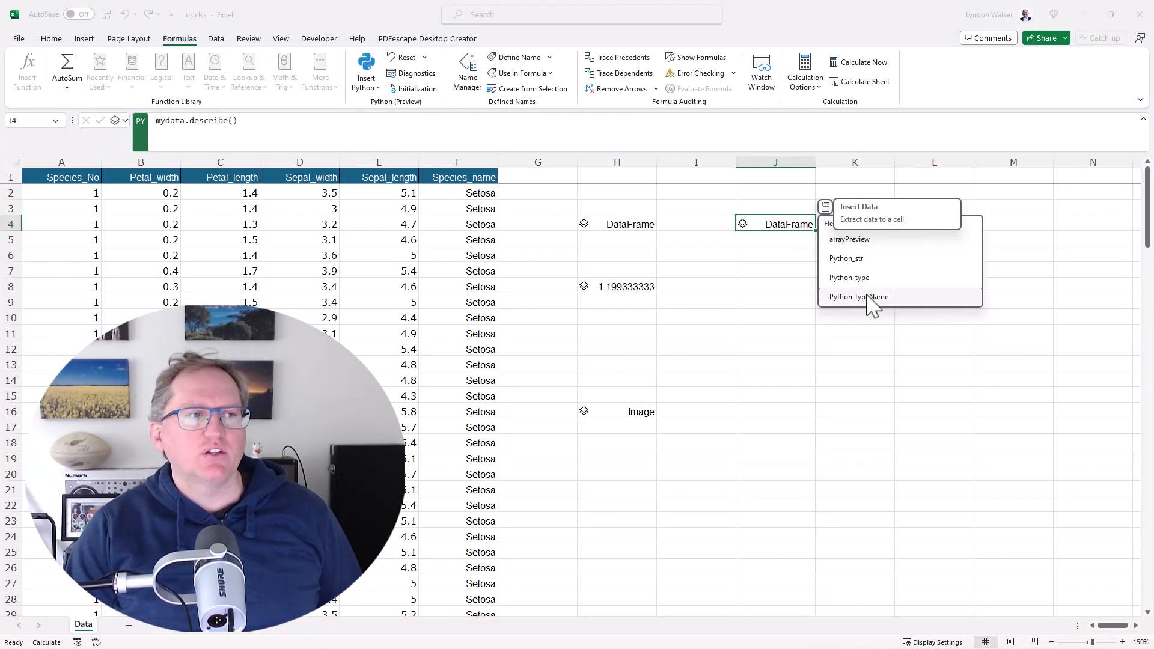
left_click(859, 242)
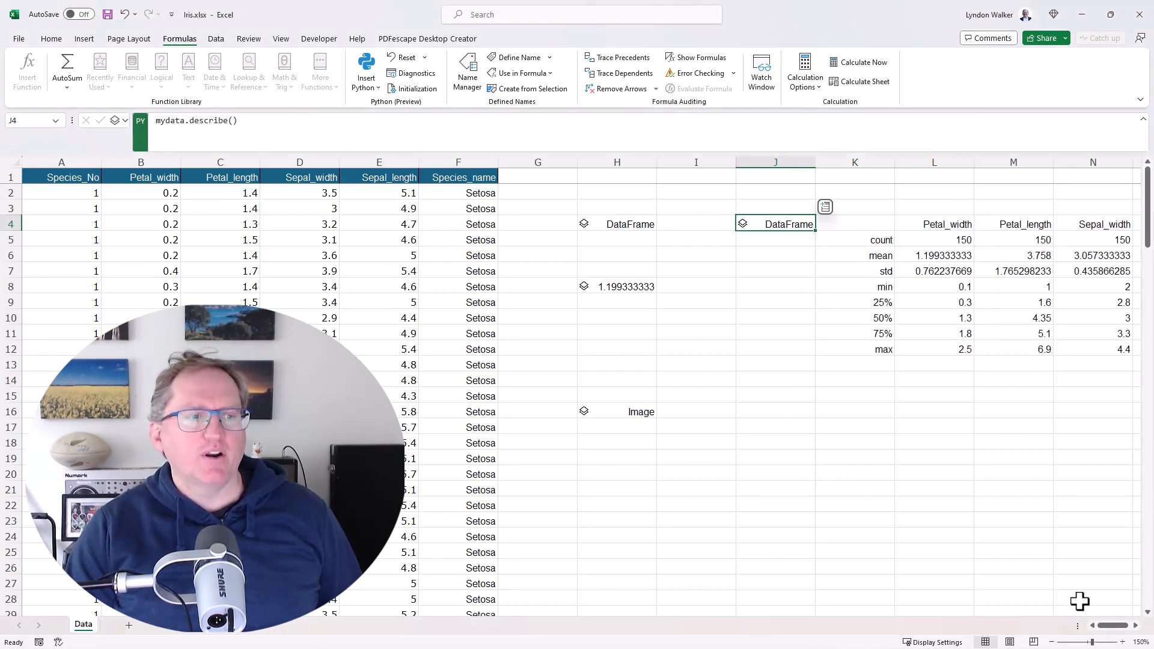
left_click_drag(1110, 626, 1123, 631)
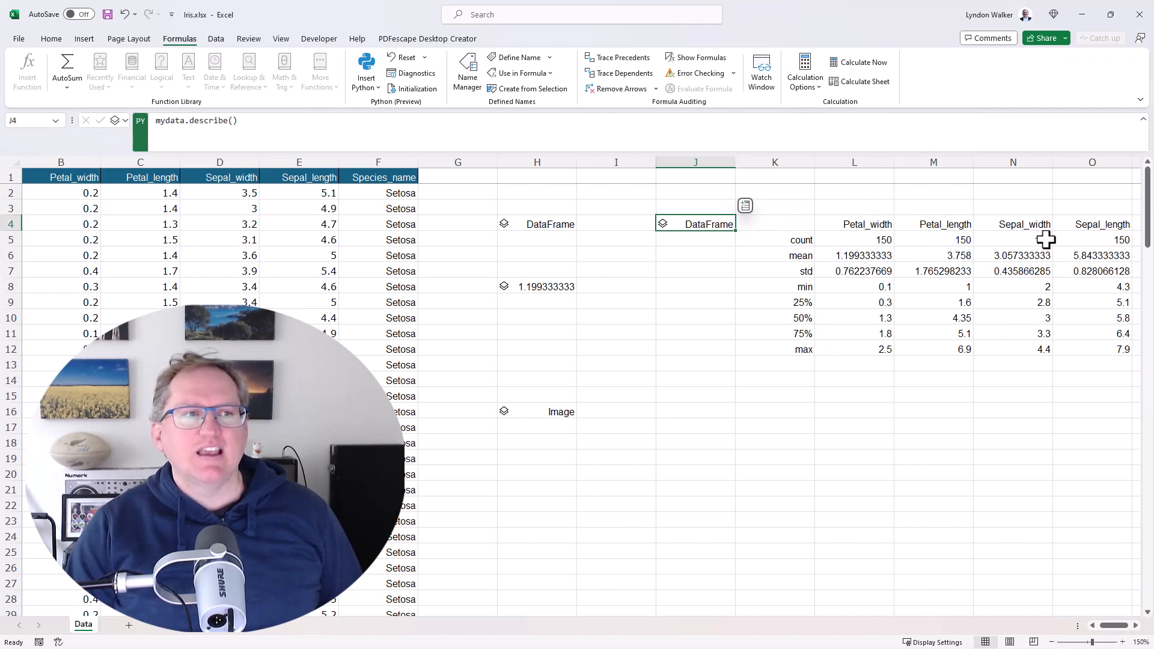
left_click(854, 226)
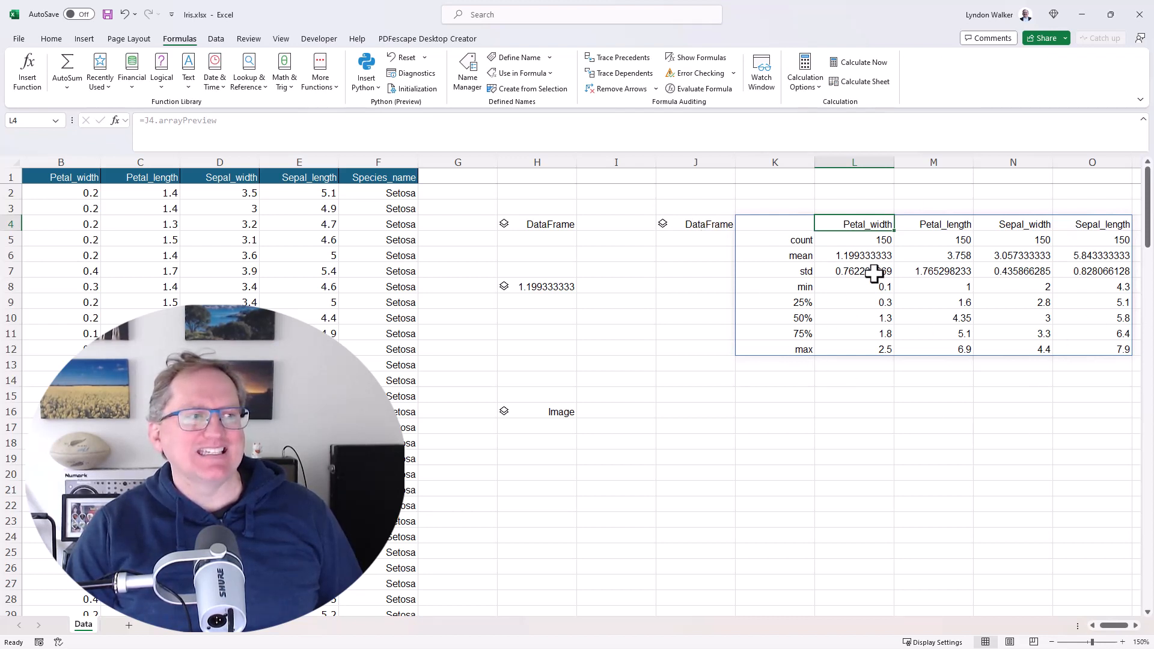
Check the Petal_width mean code in H8 and run the H16 Python code that plots mean Petal_length by Species_name as bars.
left_click(541, 286)
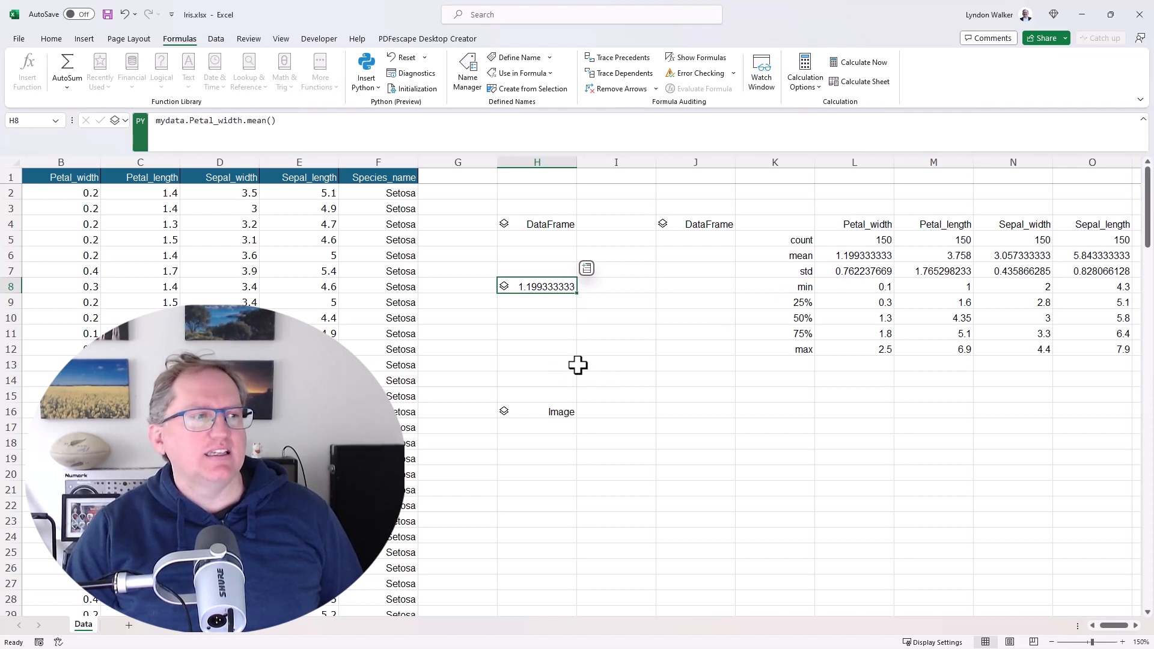
left_click(557, 412)
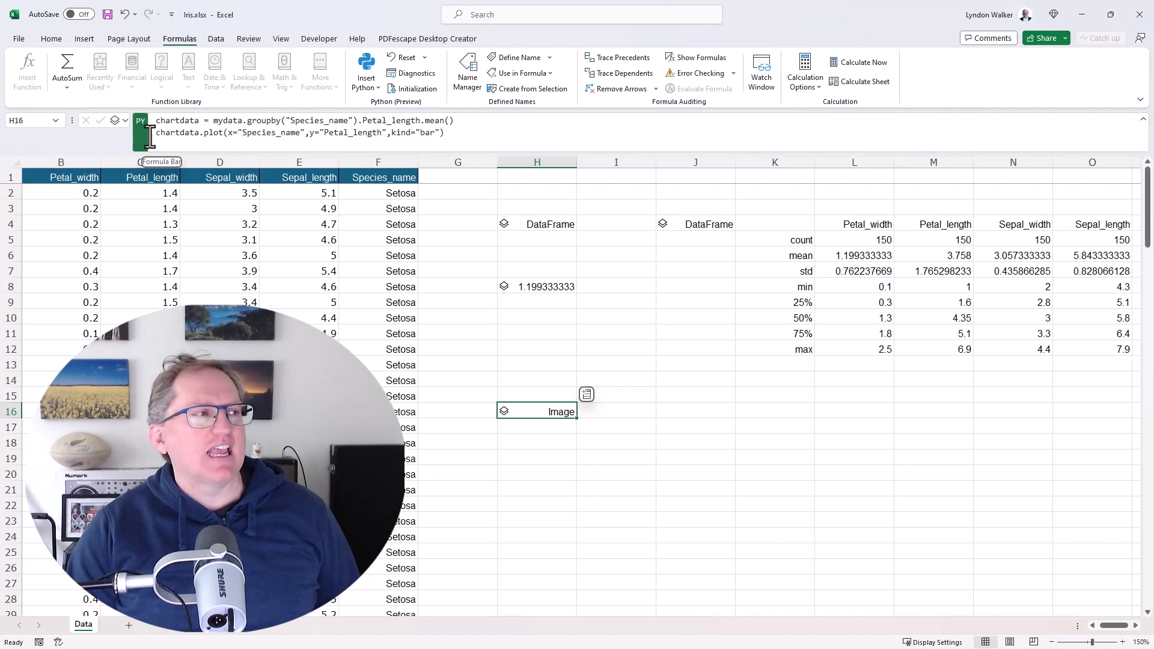
left_click(454, 133)
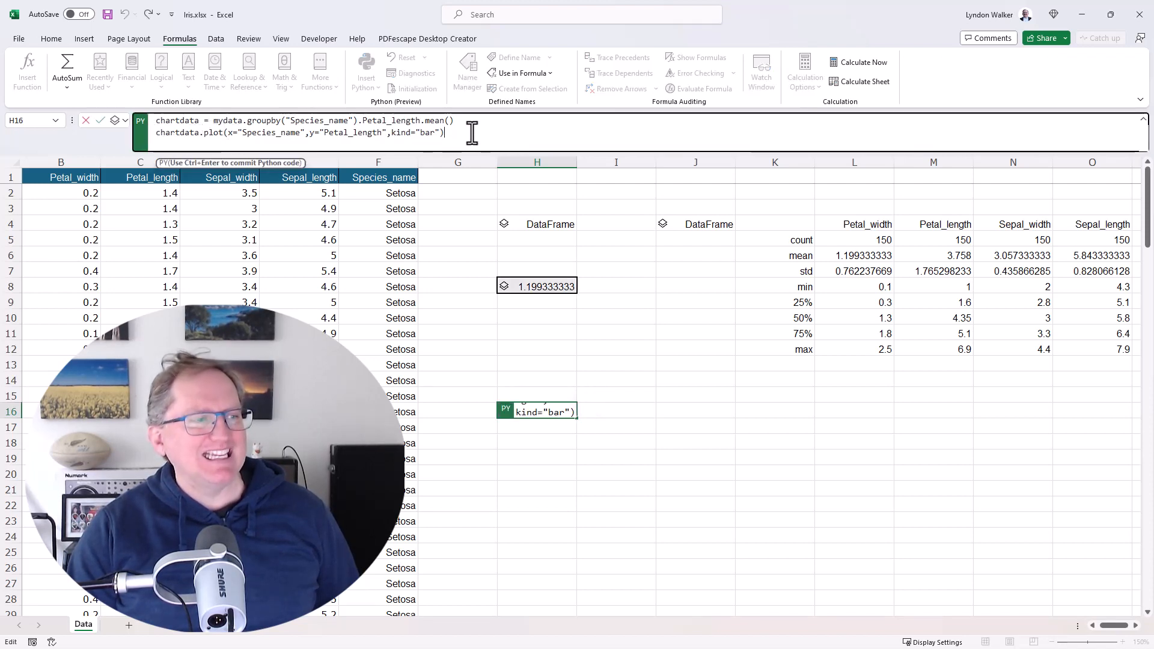
key("ctrl+Return")
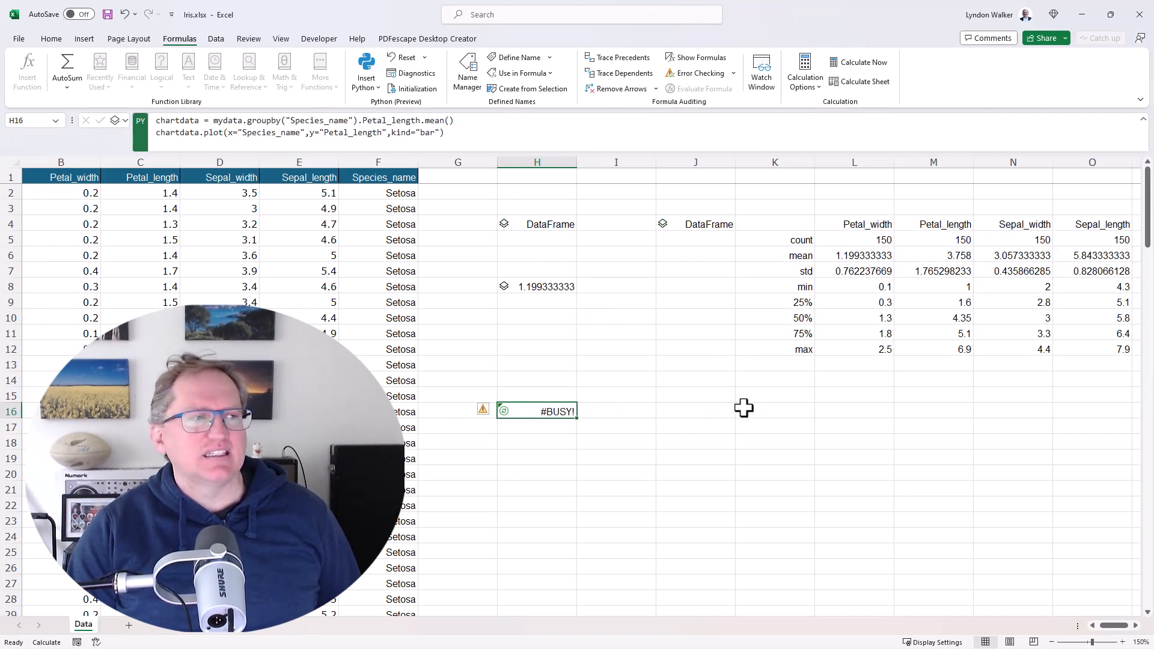
Extract the image field of the Python chart in H16 into cell I16.
left_click(618, 408)
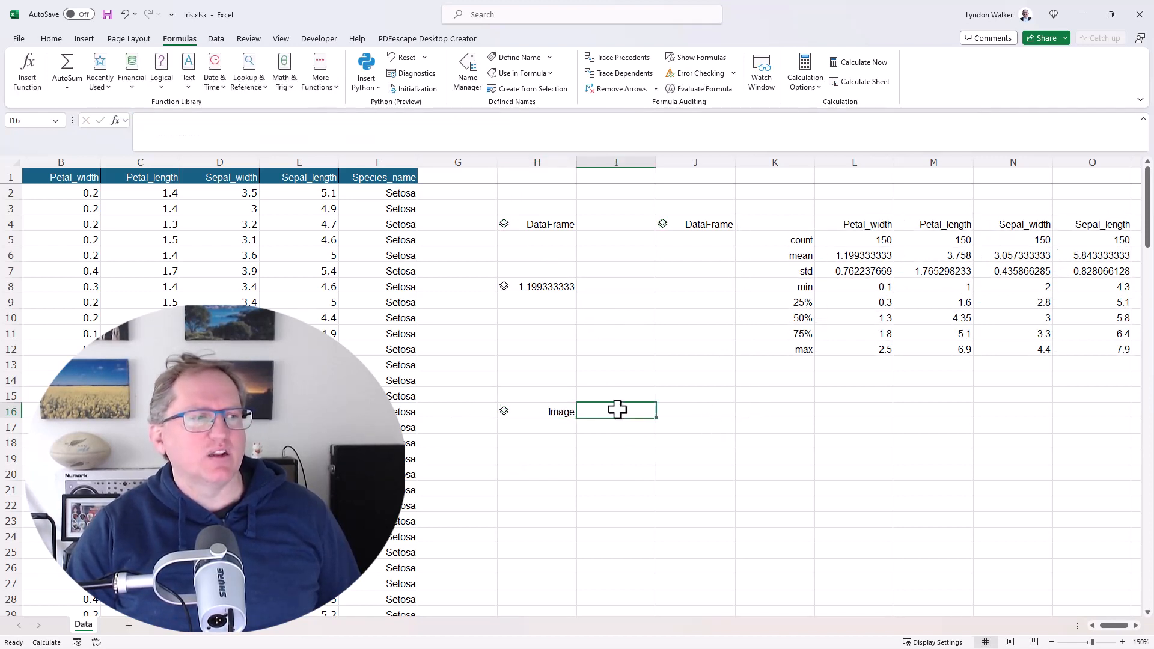
left_click(563, 411)
left_click(586, 394)
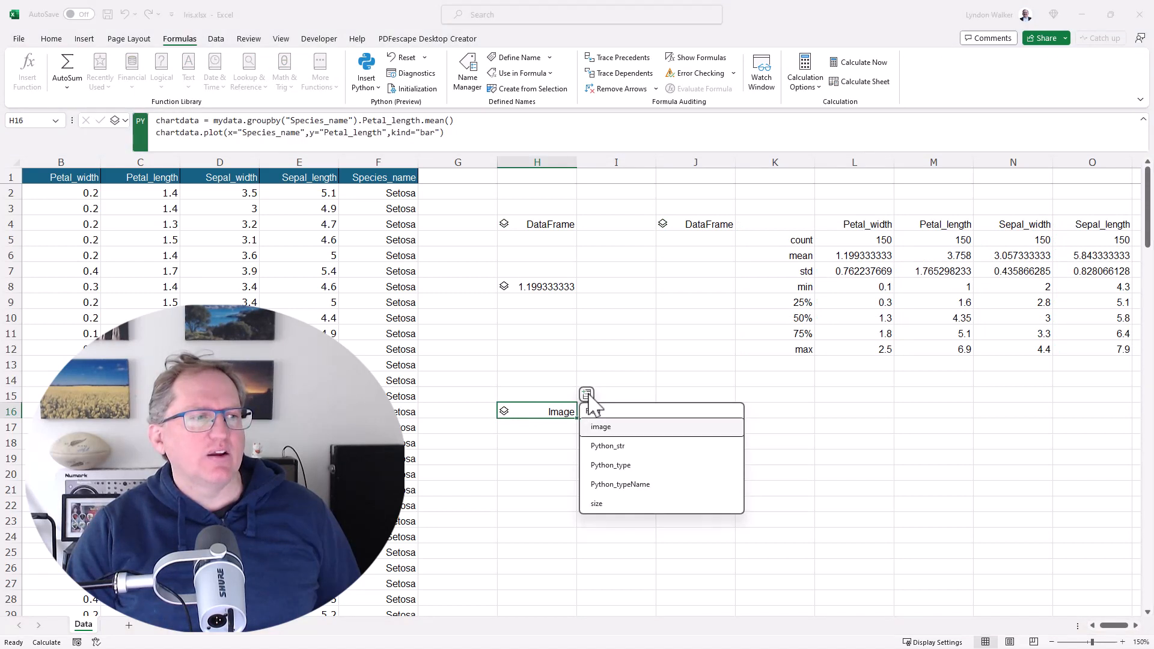
left_click(614, 430)
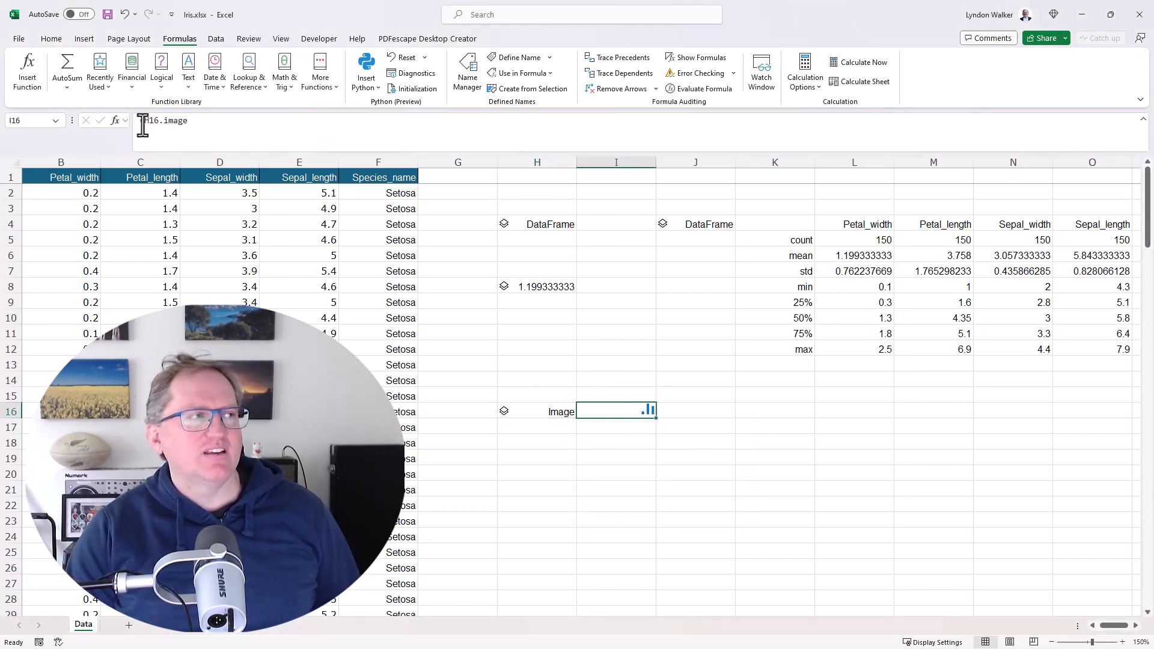
right_click(632, 411)
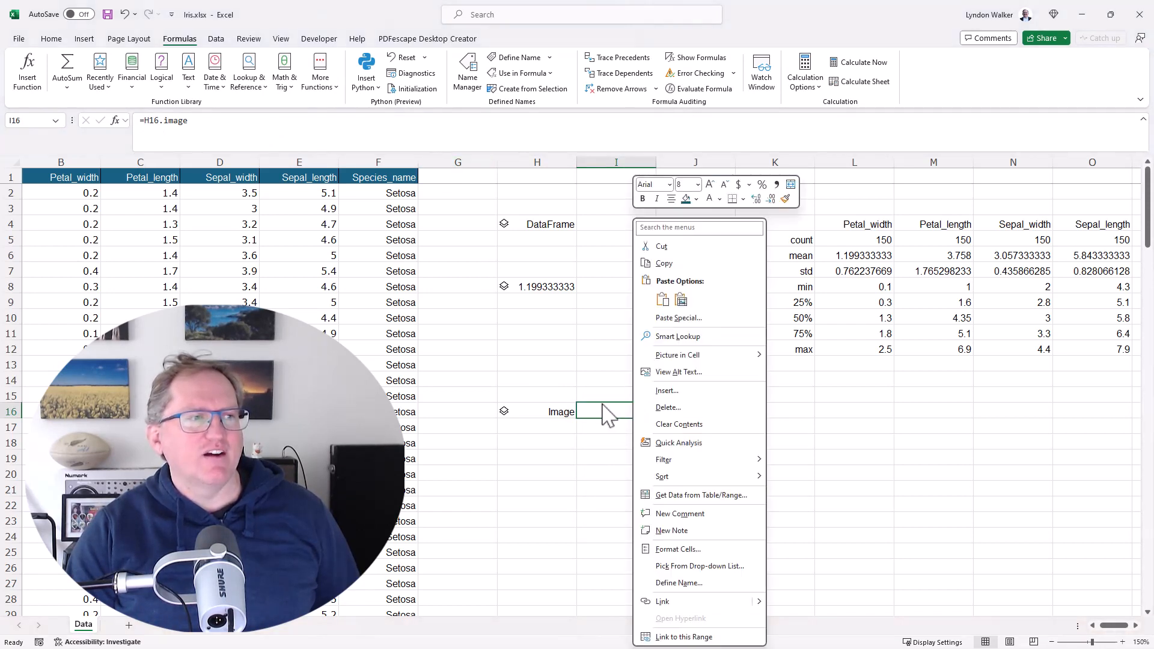
left_click(592, 369)
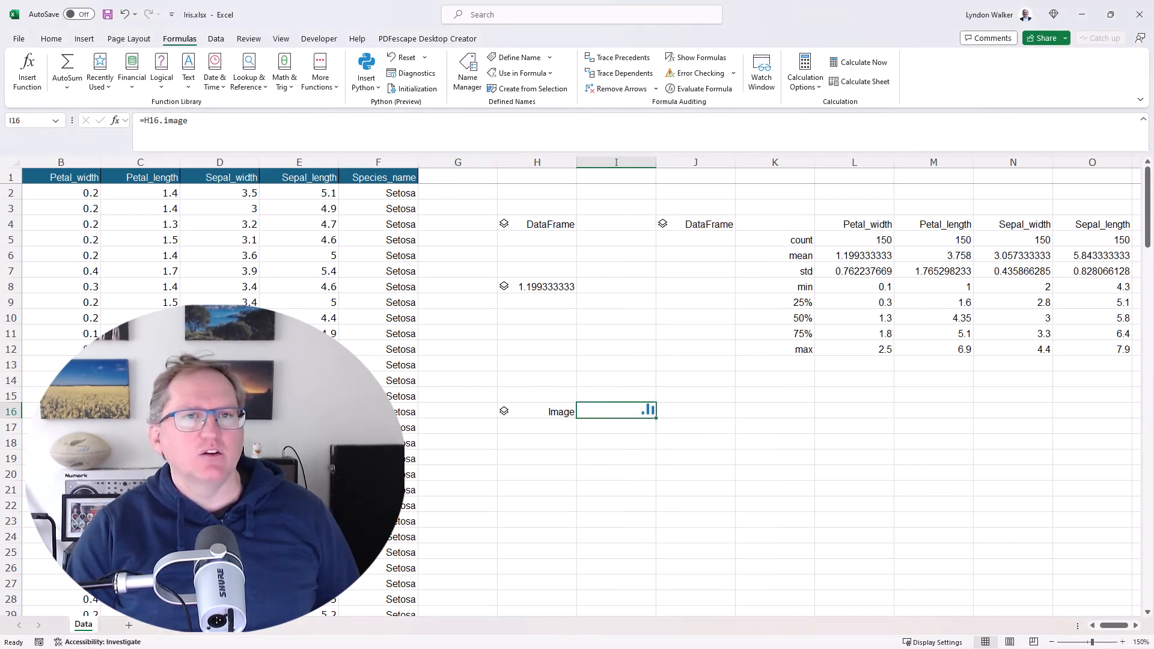
Place the chart image in cell I16 over the cells as a floating picture, review the whole bar chart, and deselect it.
right_click(625, 409)
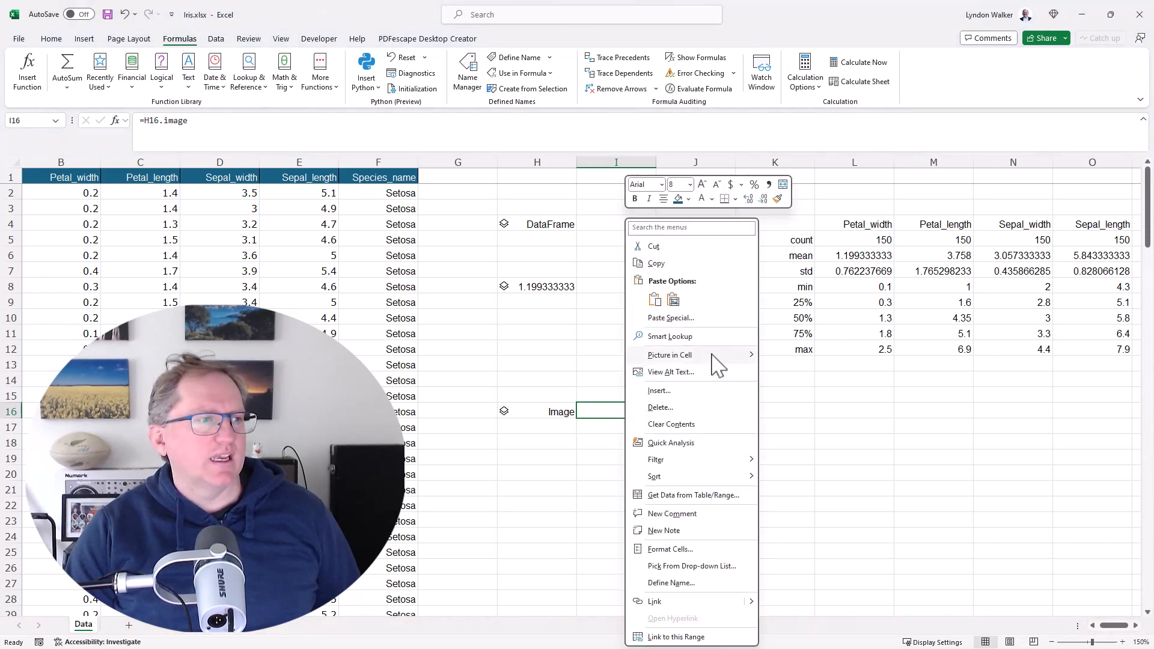
mouse_move(714, 360)
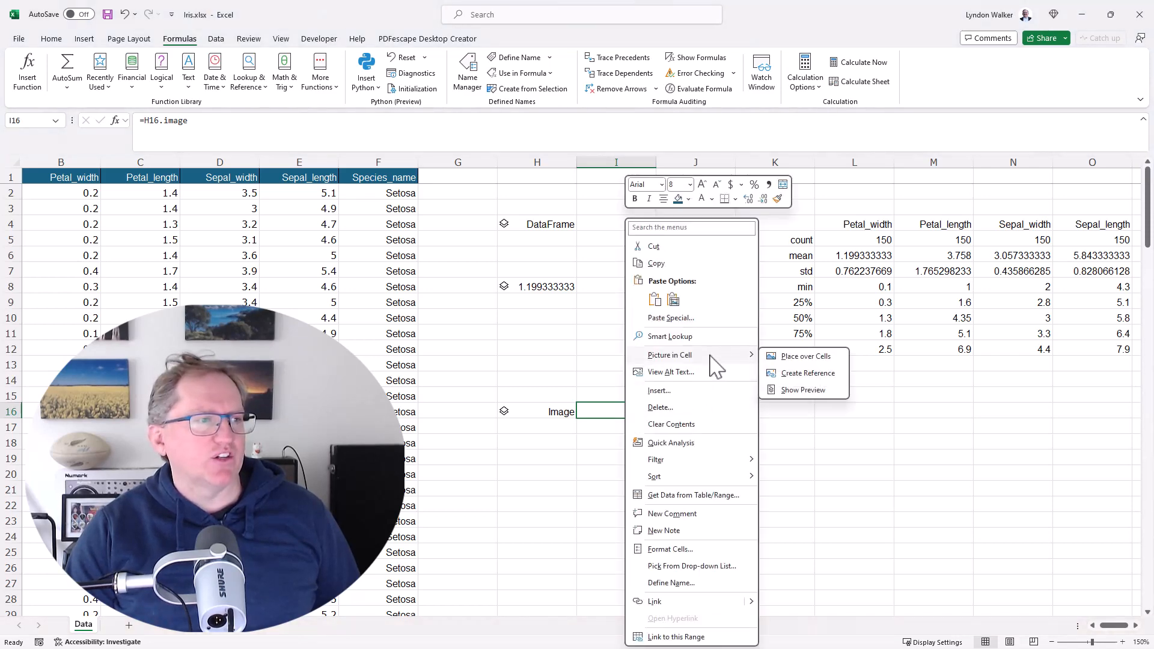
left_click(807, 359)
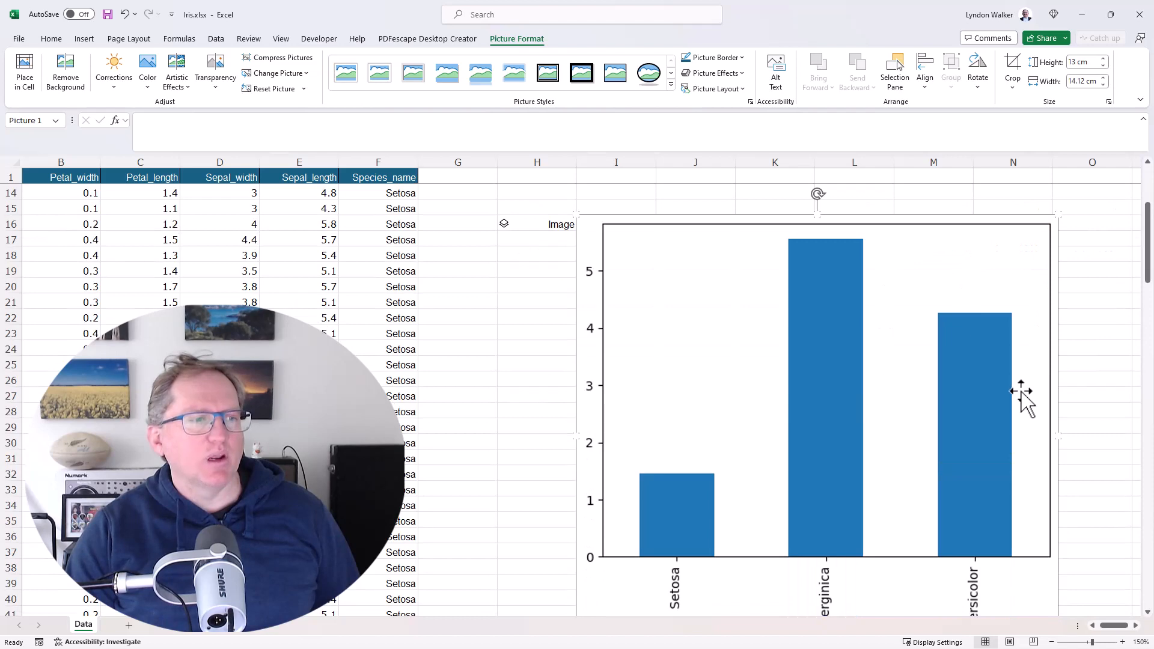
scroll(820, 553, "down", 4)
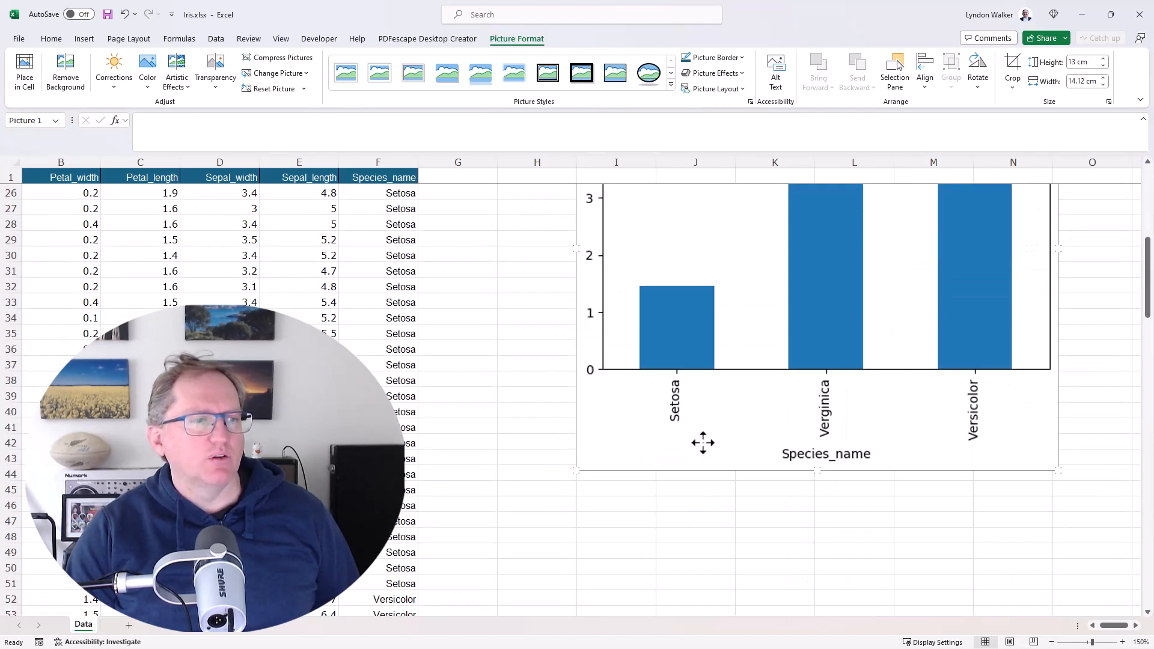
scroll(686, 451, "up", 6)
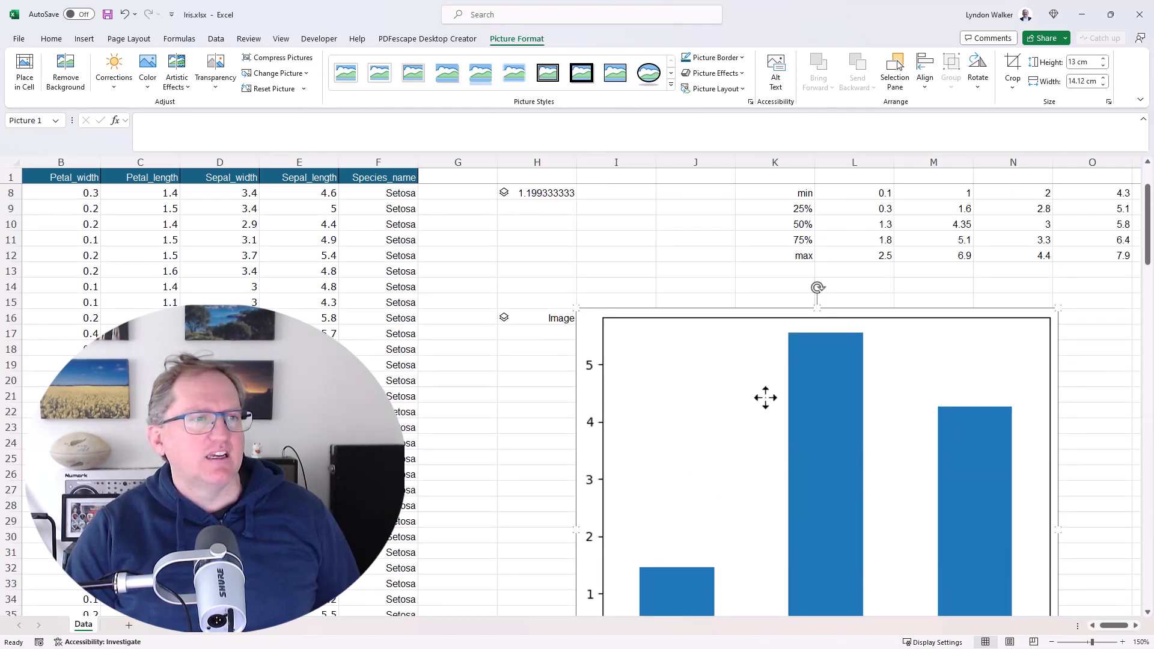
scroll(765, 390, "up", 2)
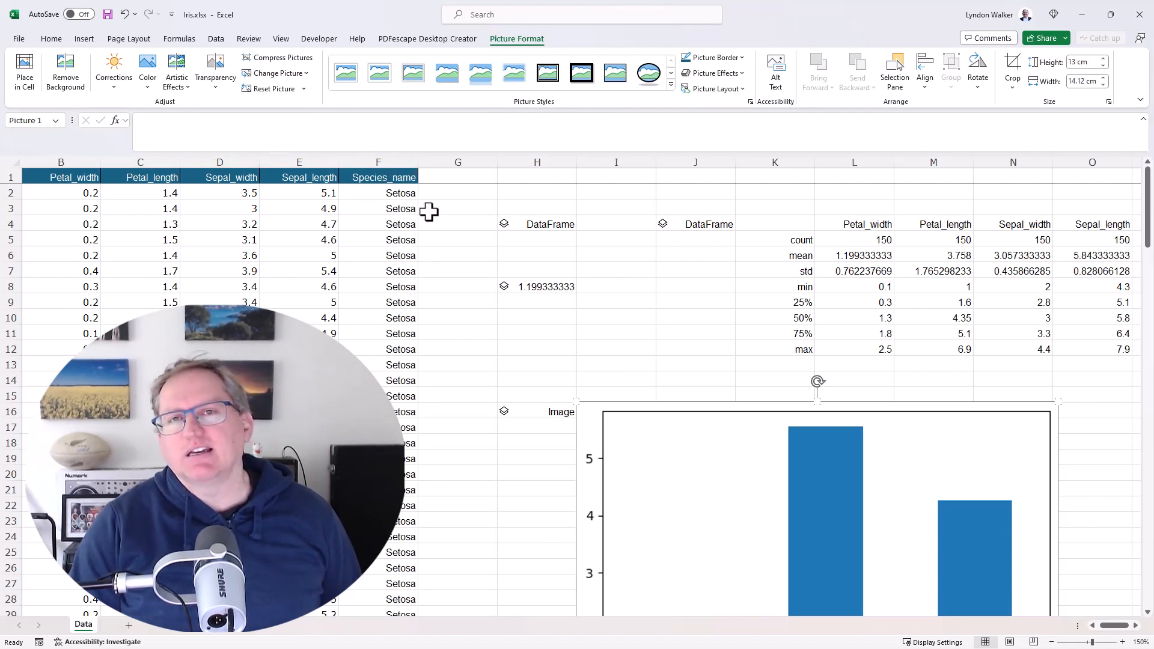
left_click(449, 208)
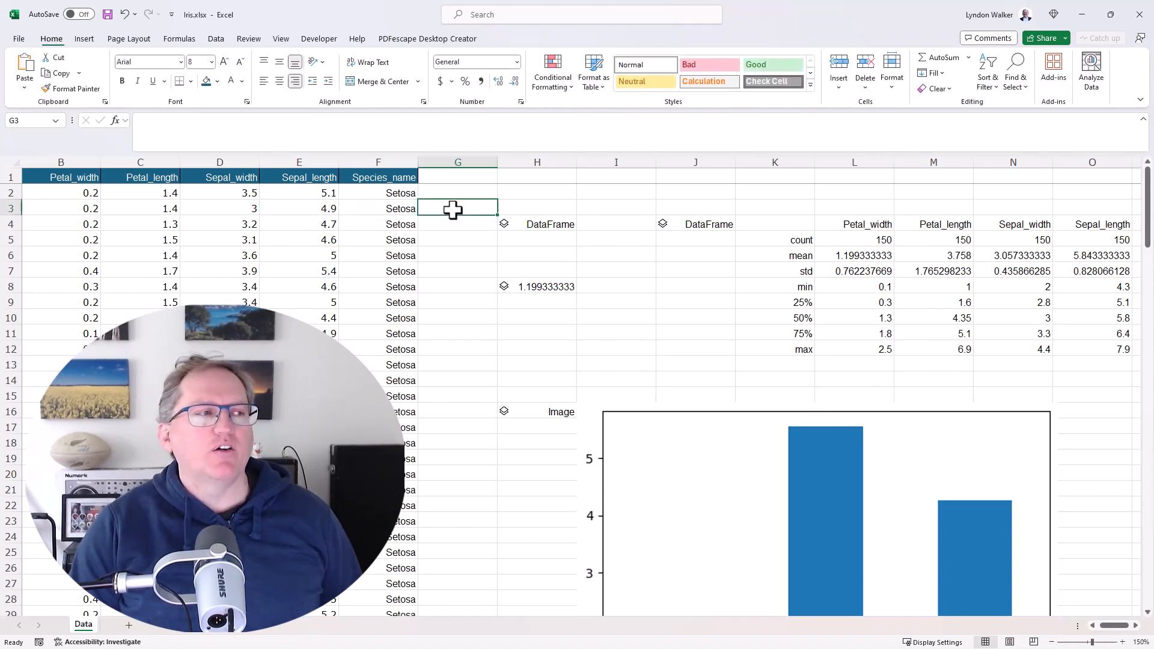